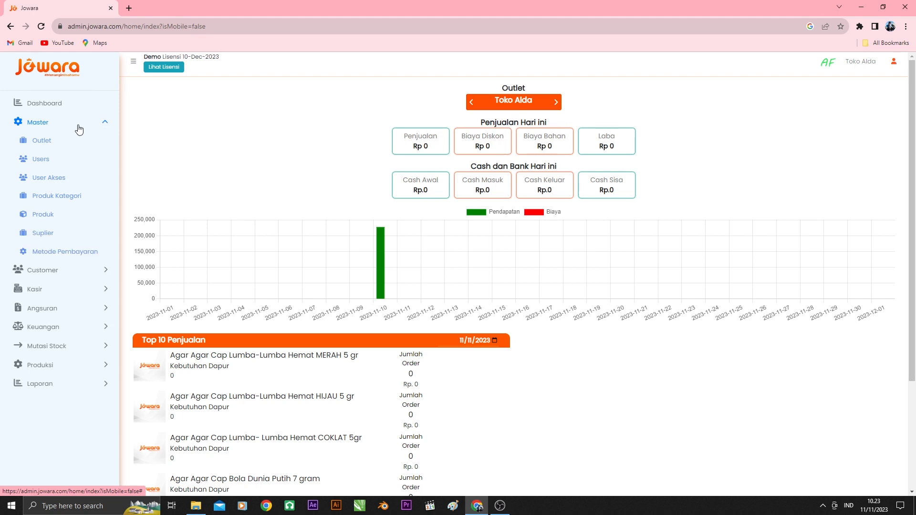
Open the Users master list and start a new user record
click(63, 161)
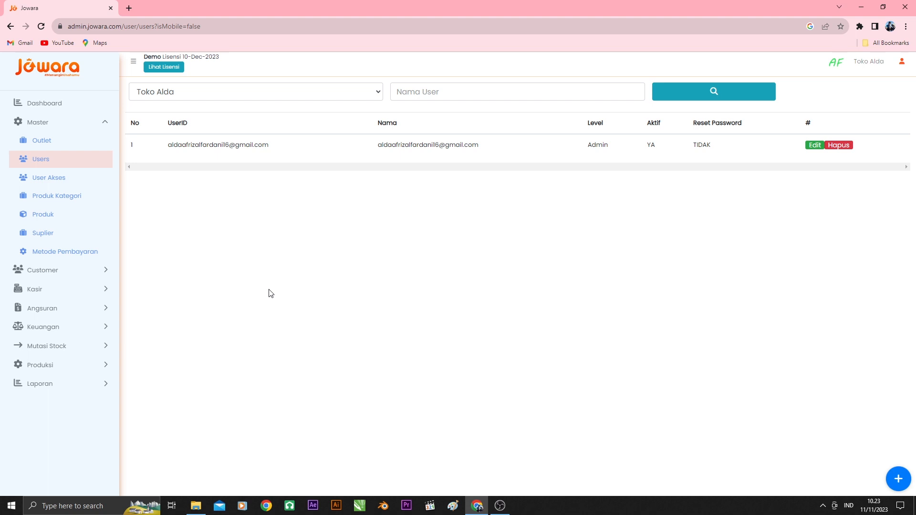
click(898, 483)
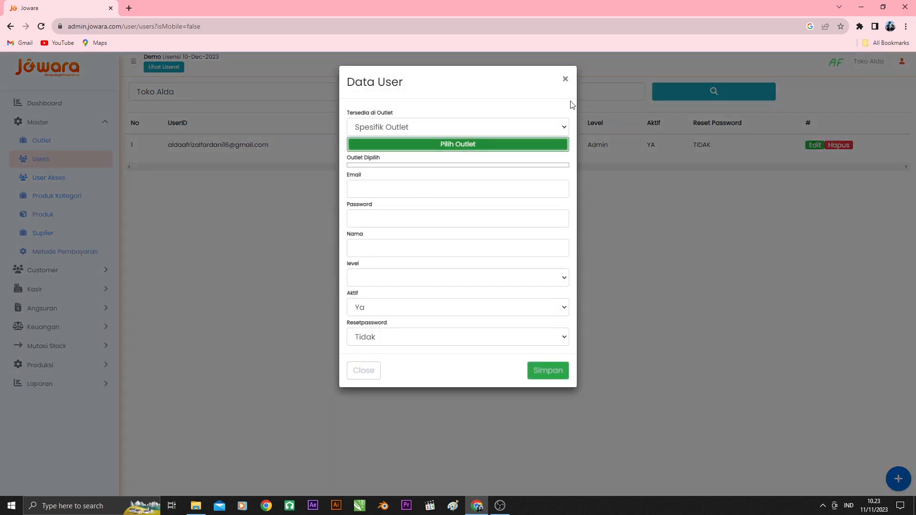
click(548, 128)
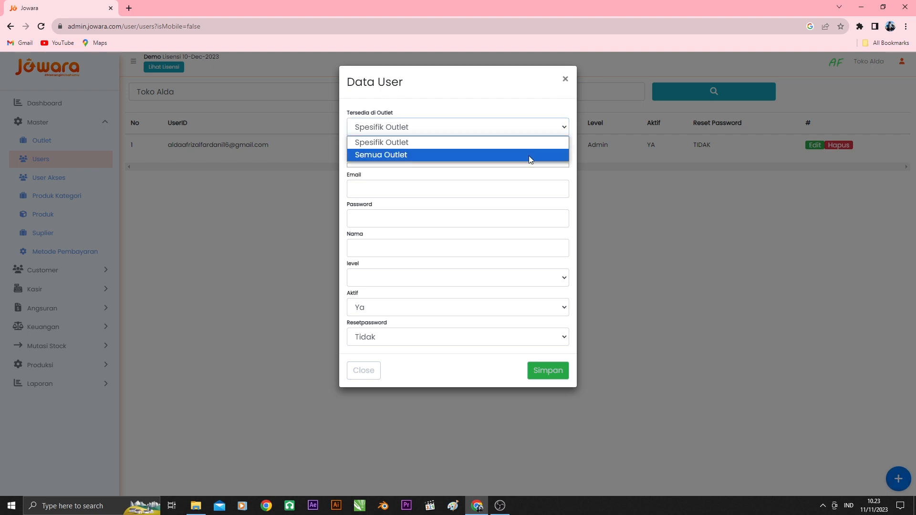
click(530, 160)
click(561, 128)
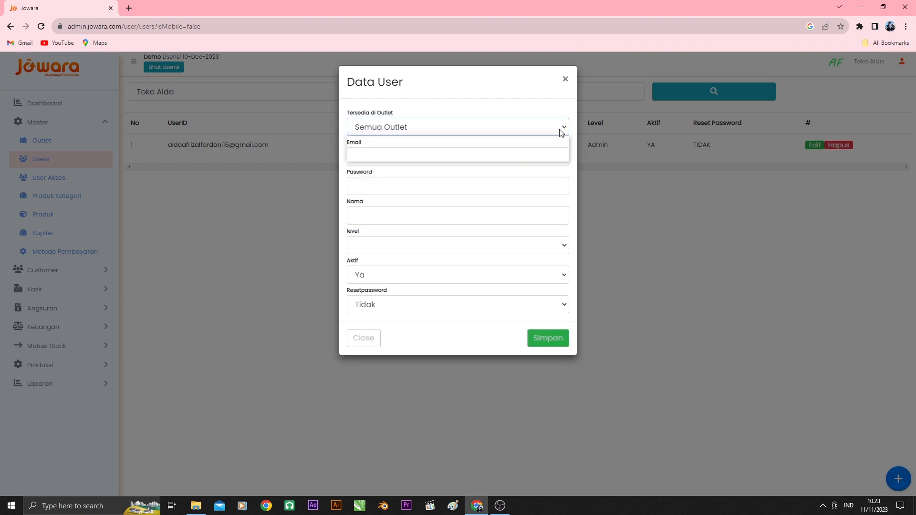
click(480, 143)
Assign the outlet Toko Alda to the new user and save the outlet selection
click(503, 144)
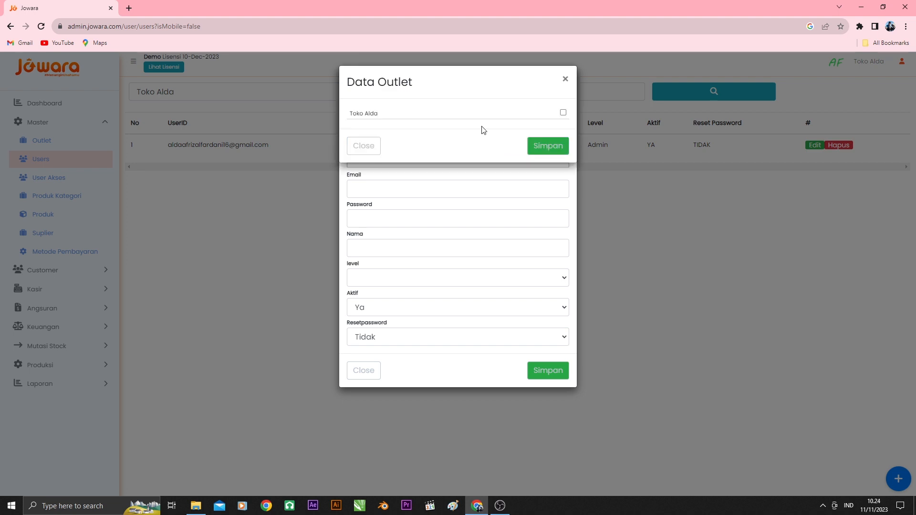
click(563, 113)
click(548, 146)
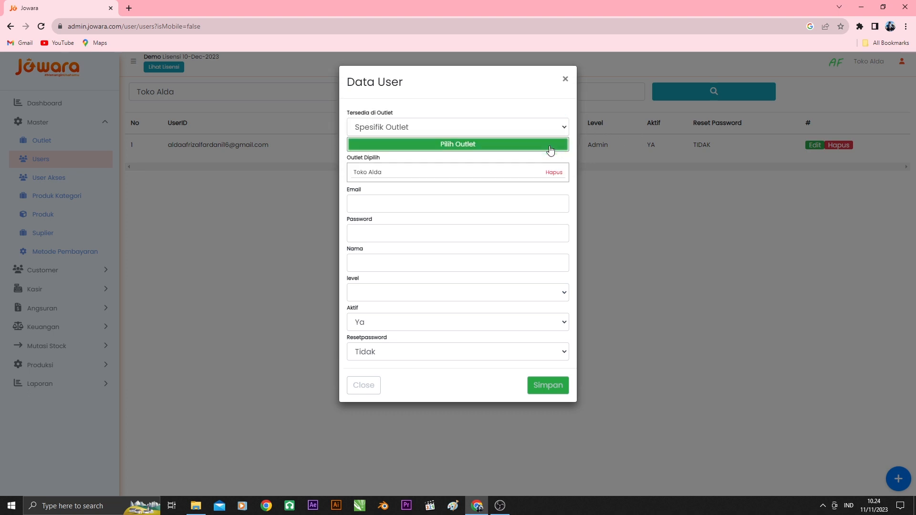
Fill in the new user's email, account password and name
click(463, 202)
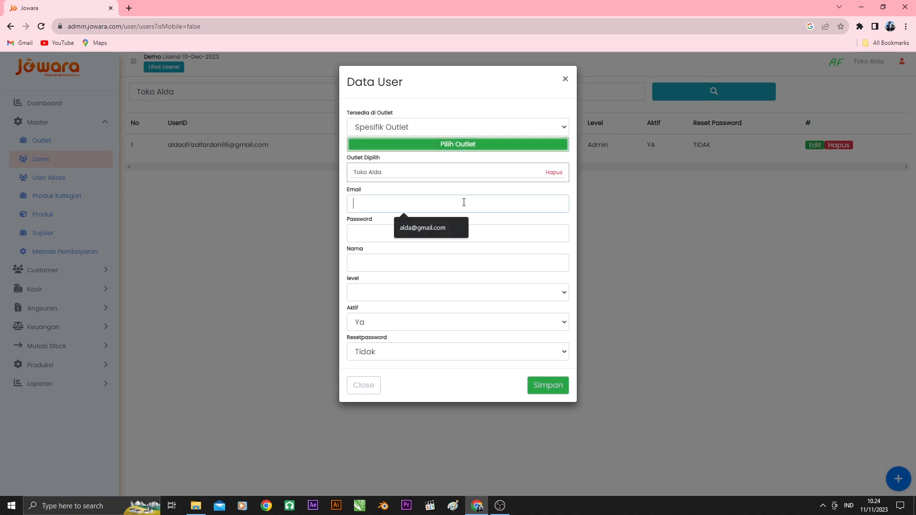
click(430, 228)
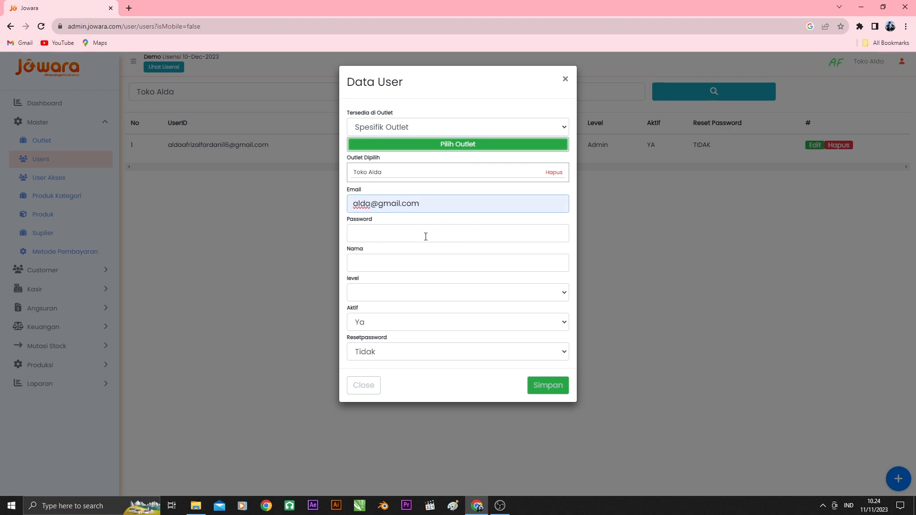
click(425, 236)
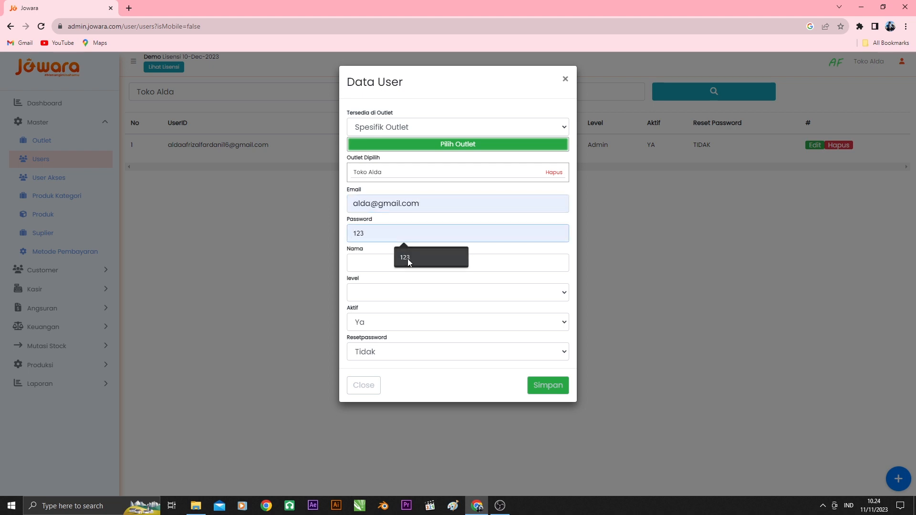
click(406, 258)
click(391, 264)
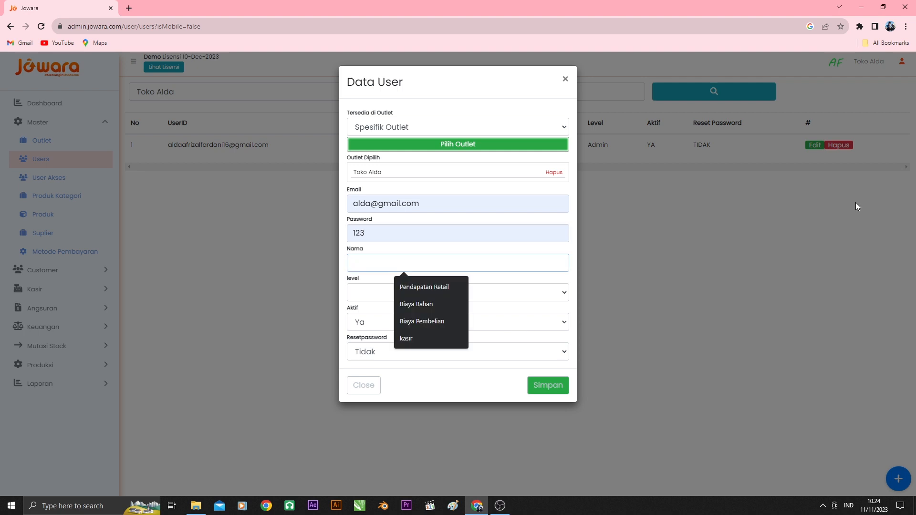
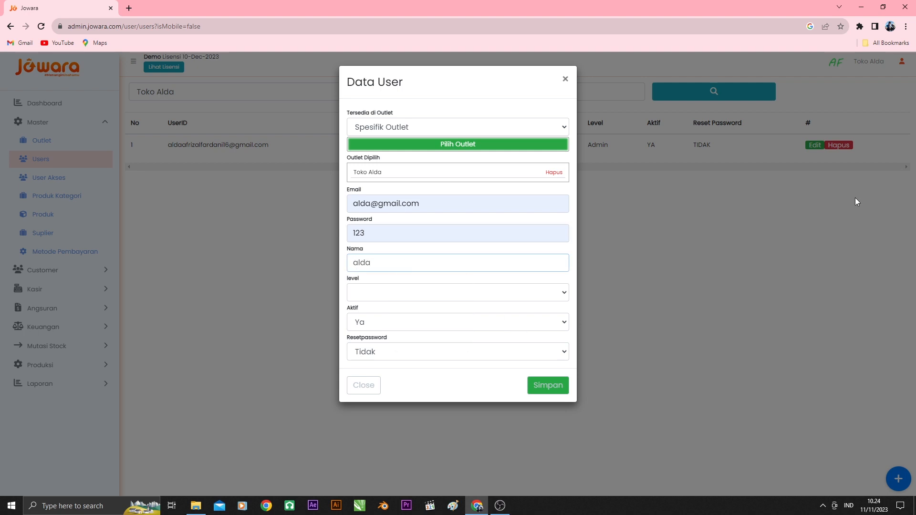
Set the new user's level to Kasir and save the user record
click(509, 294)
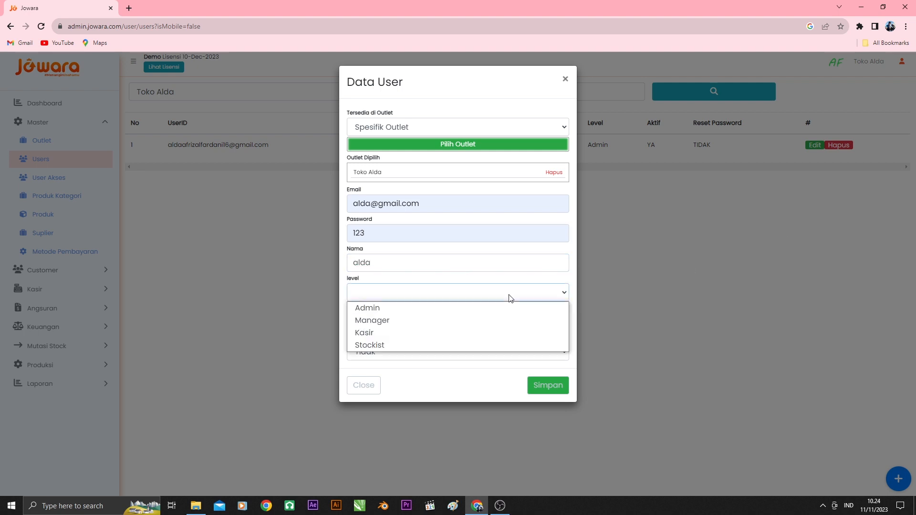
click(416, 332)
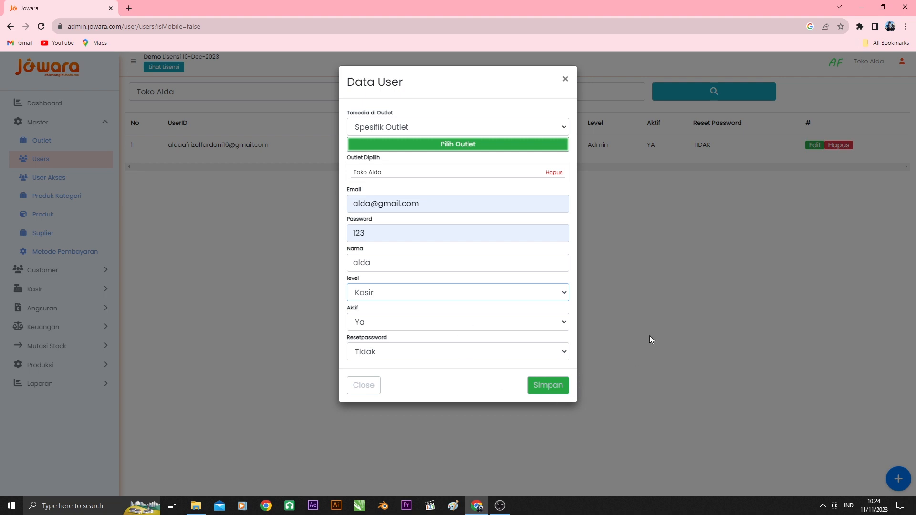
click(546, 390)
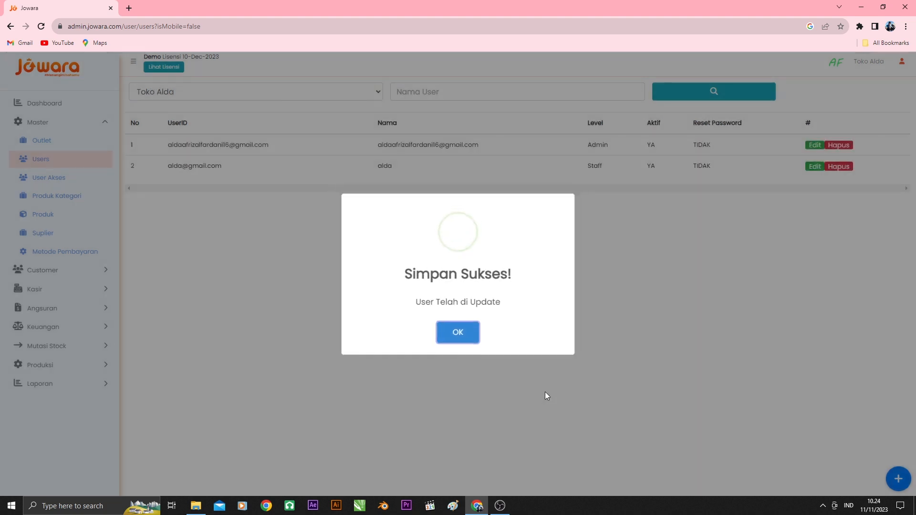
click(457, 345)
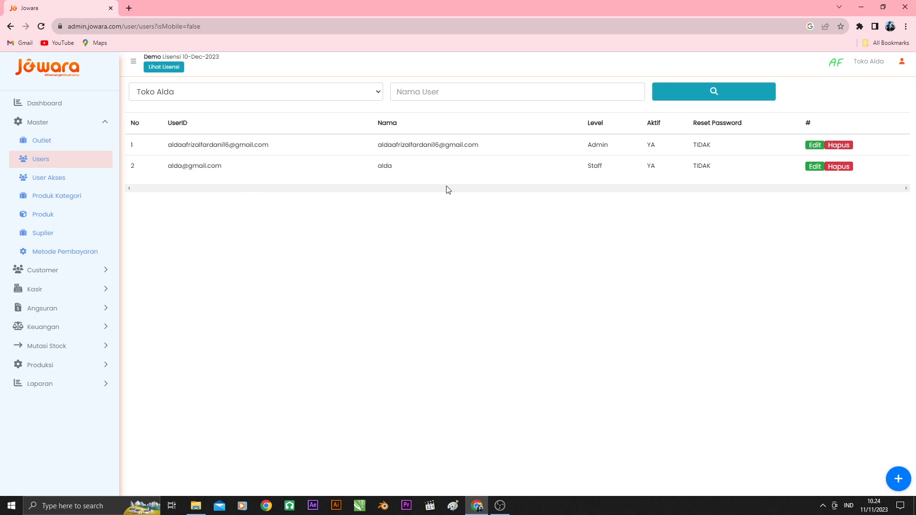
drag(429, 170, 374, 175)
drag(231, 172, 165, 172)
drag(607, 165, 539, 171)
click(527, 225)
Open the User Akses settings and show the menu permissions for the Kasir level
click(67, 180)
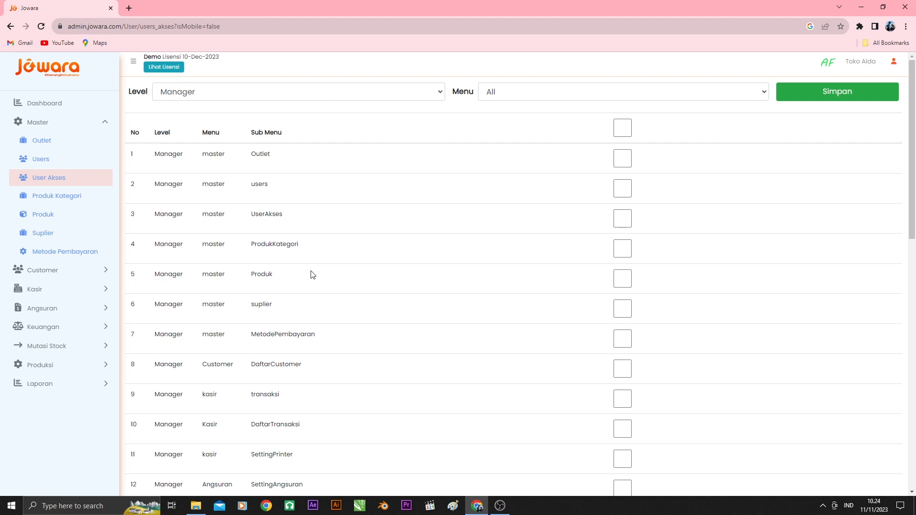
click(334, 94)
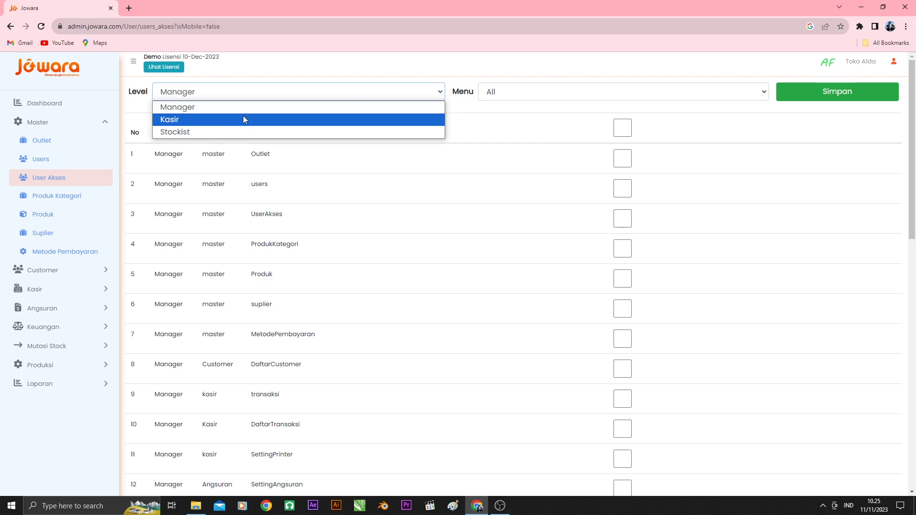
click(219, 124)
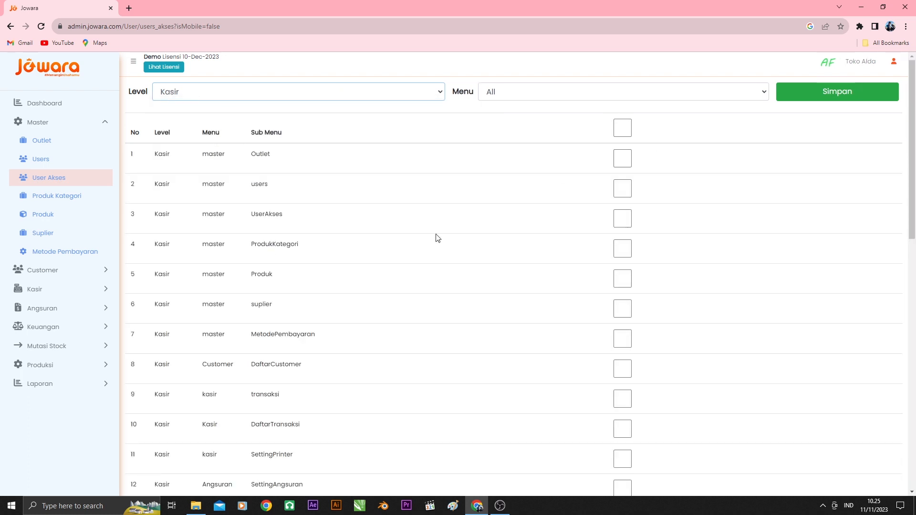
Grant the Kasir level access to the Produk, transaksi, DaftarTransaksi and SettingPrinter submenus
scroll(277, 266, down, 5)
scroll(276, 267, up, 5)
click(622, 283)
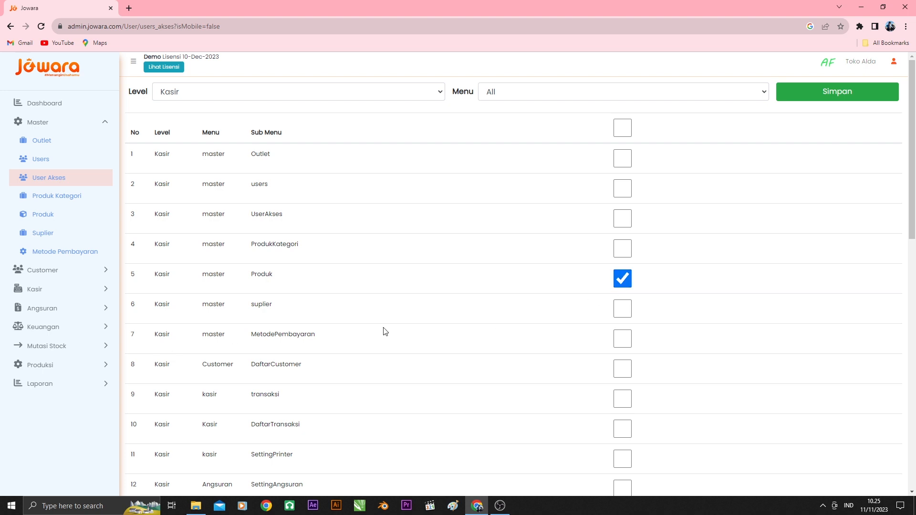
scroll(385, 330, down, 2)
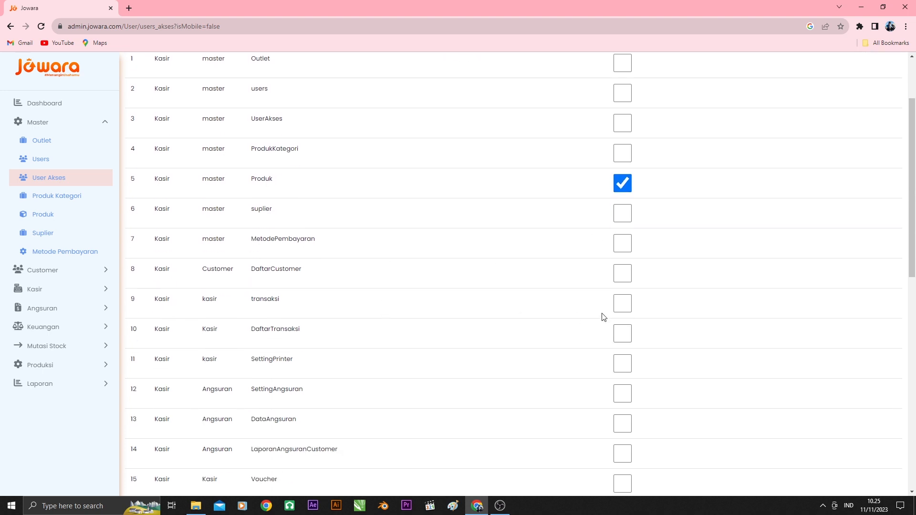
click(618, 306)
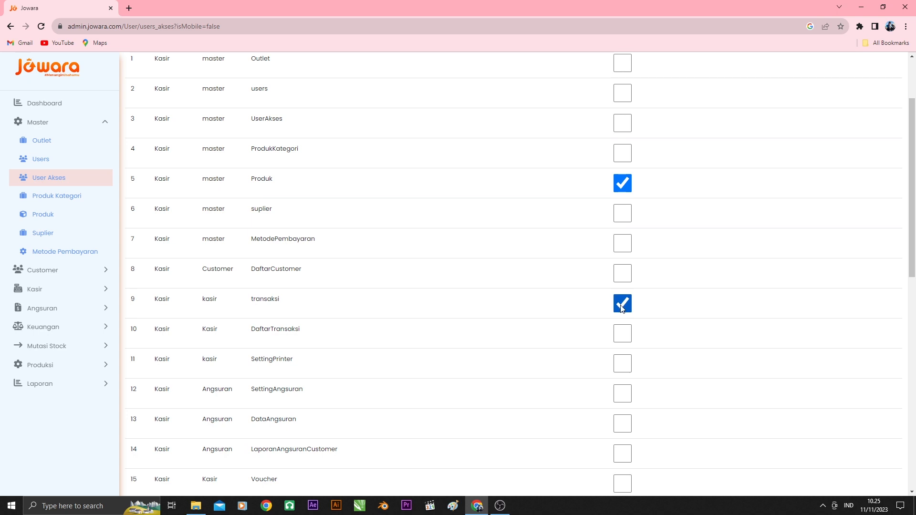
click(621, 342)
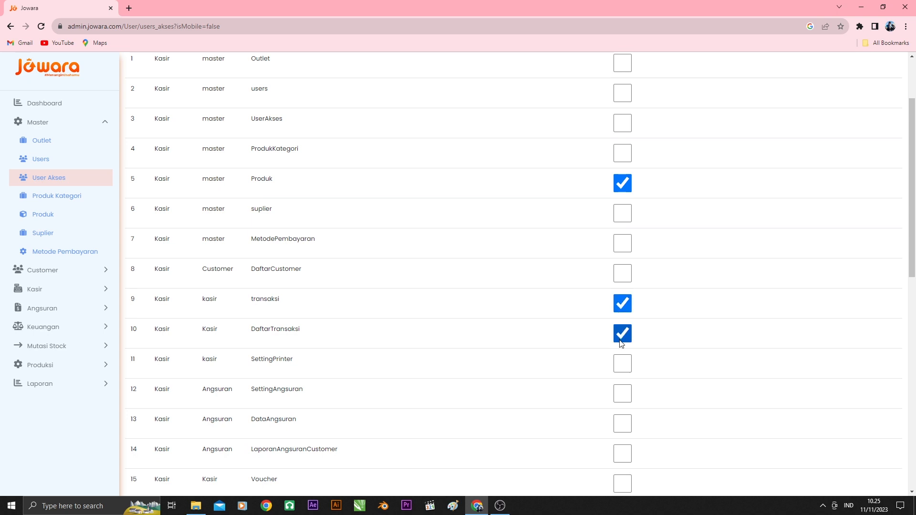
click(620, 366)
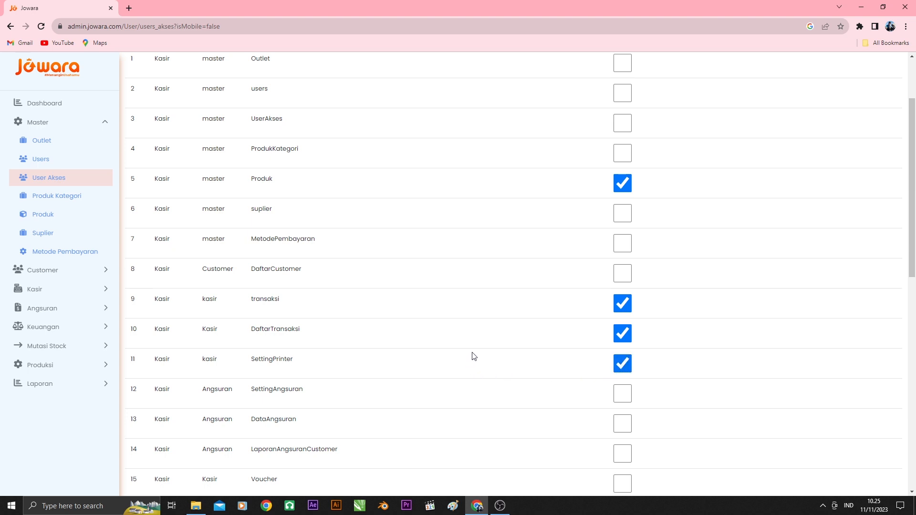
scroll(474, 356, down, 2)
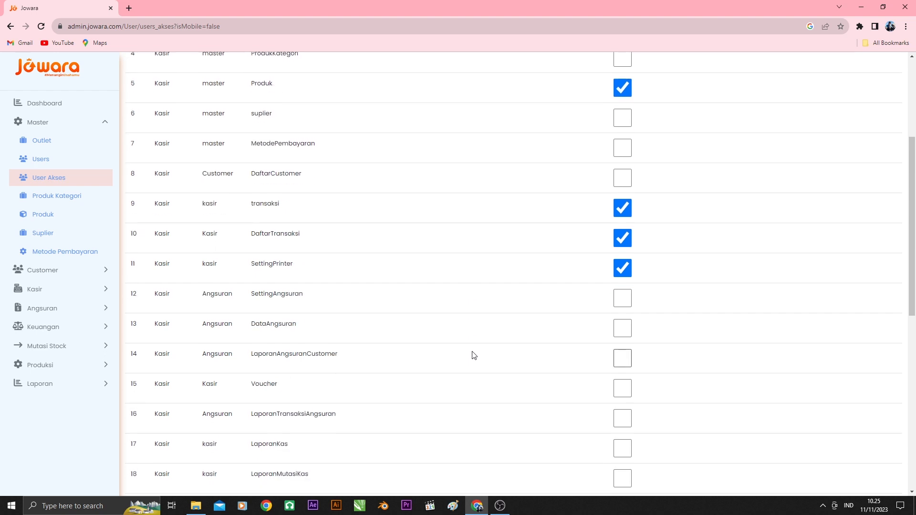
click(622, 388)
click(622, 394)
scroll(579, 419, down, 1)
scroll(581, 422, down, 1)
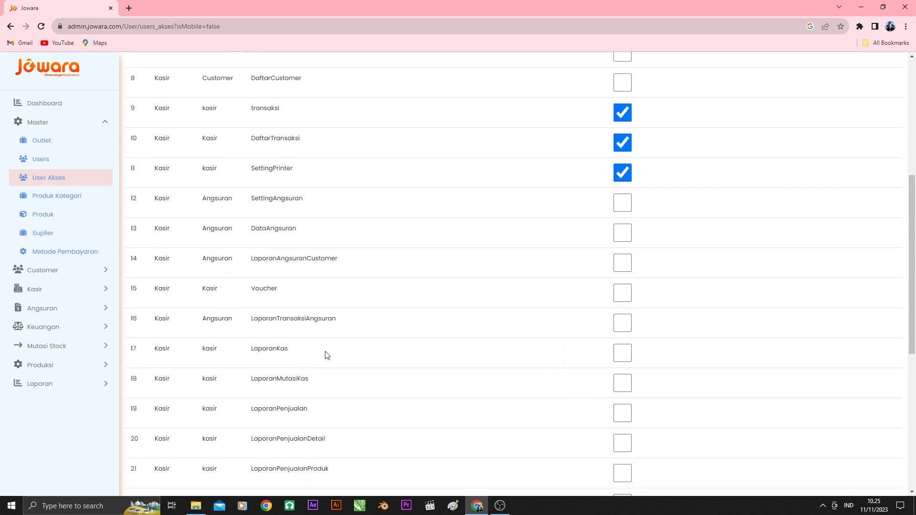
click(623, 328)
click(622, 329)
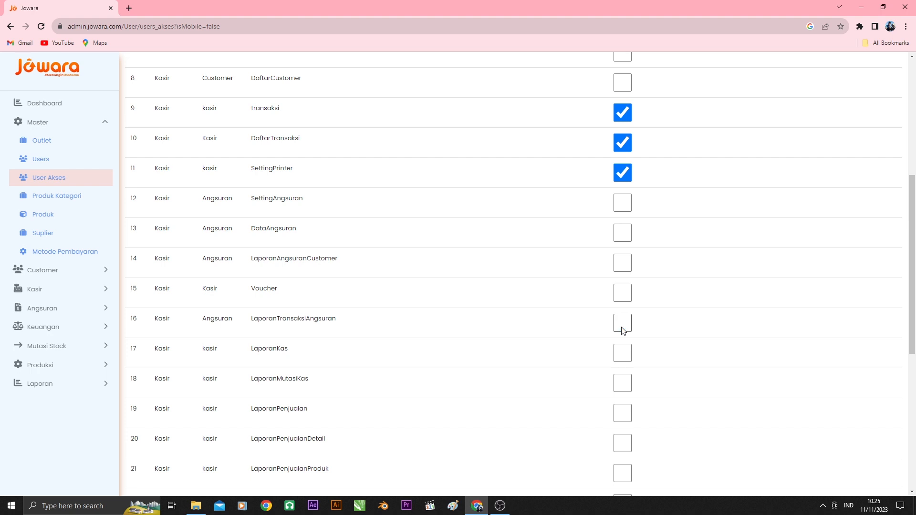
Grant the Kasir level access to LaporanKas, LaporanMutasiKas, LaporanPenjualan, LaporanPenjualanDetail, LaporanPenjualanProduk and LaporanReservasiMenu
click(616, 356)
click(621, 414)
scroll(609, 413, down, 1)
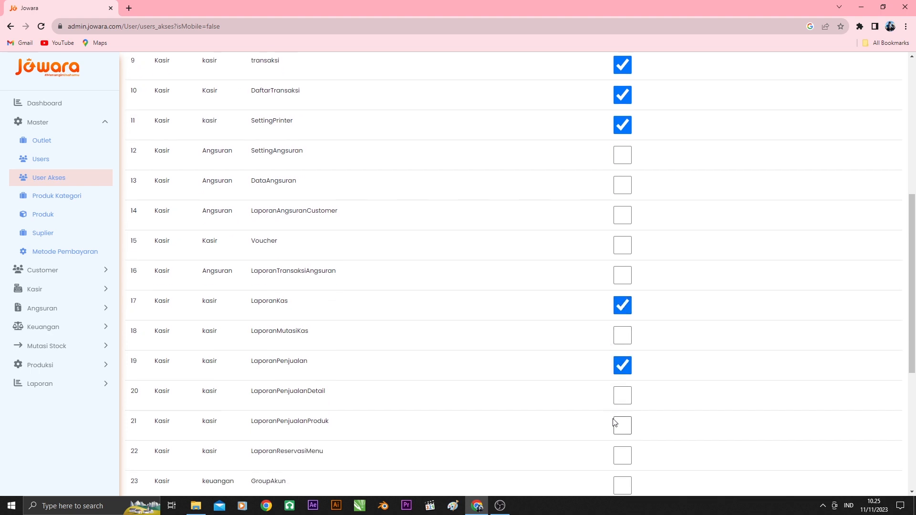
click(620, 423)
scroll(362, 413, down, 4)
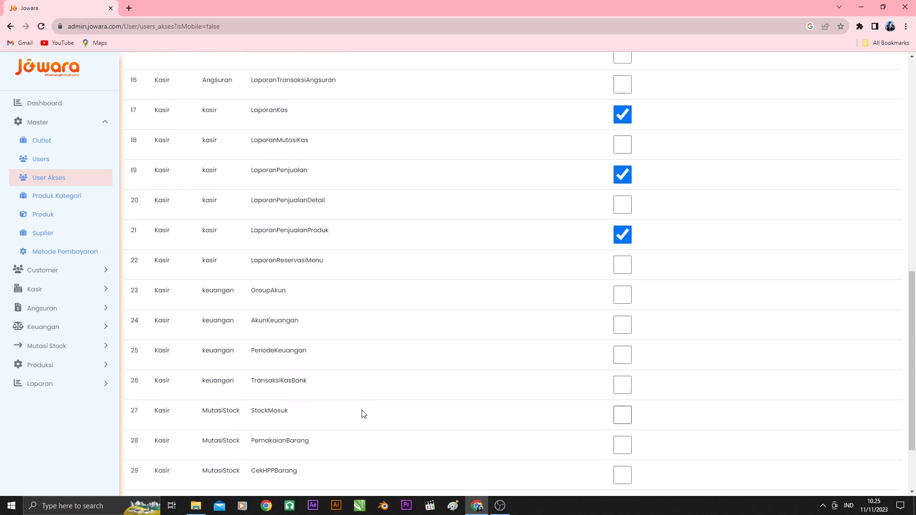
click(622, 265)
click(622, 206)
click(622, 146)
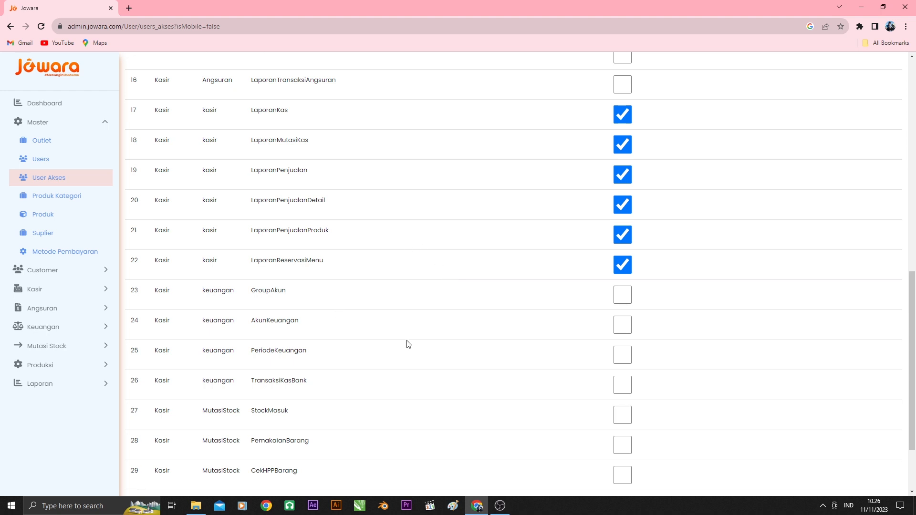
Review the Kasir level's granted and ungranted submenus across the whole access list, down to produksi
scroll(408, 344, down, 3)
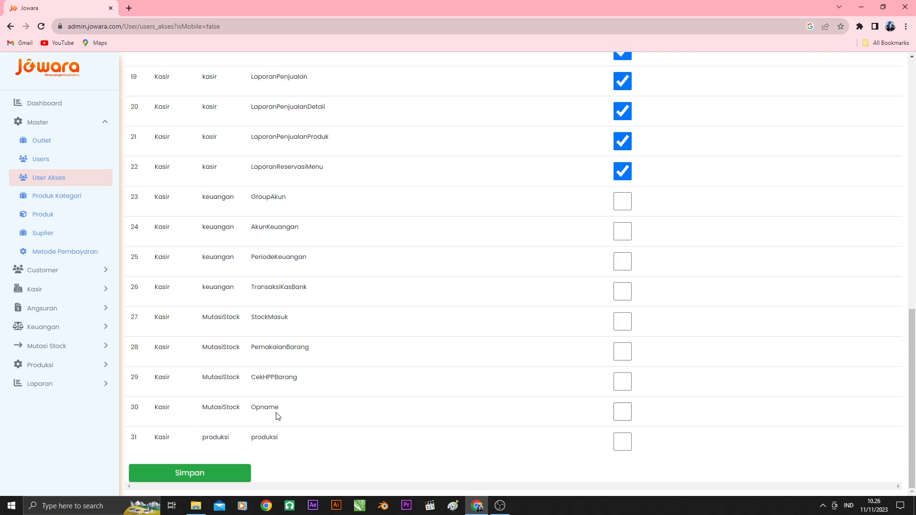
scroll(278, 417, up, 12)
scroll(281, 414, down, 7)
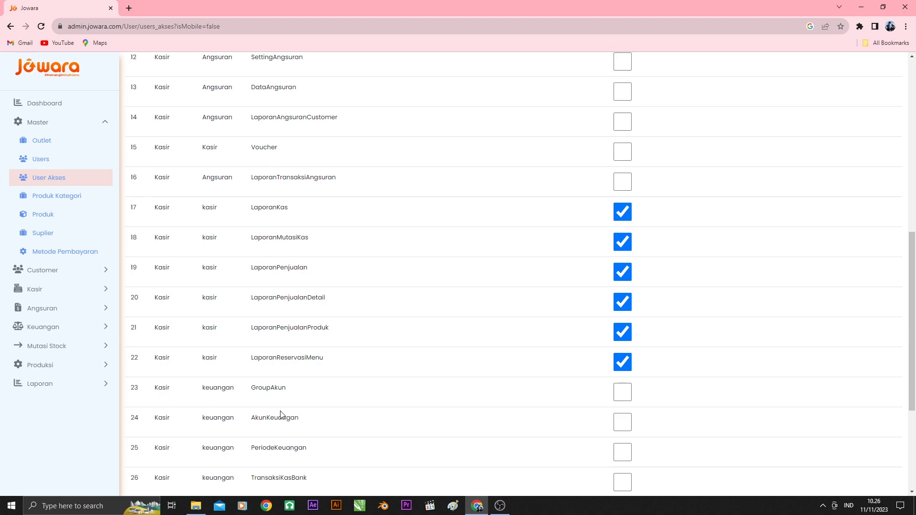
scroll(281, 415, down, 3)
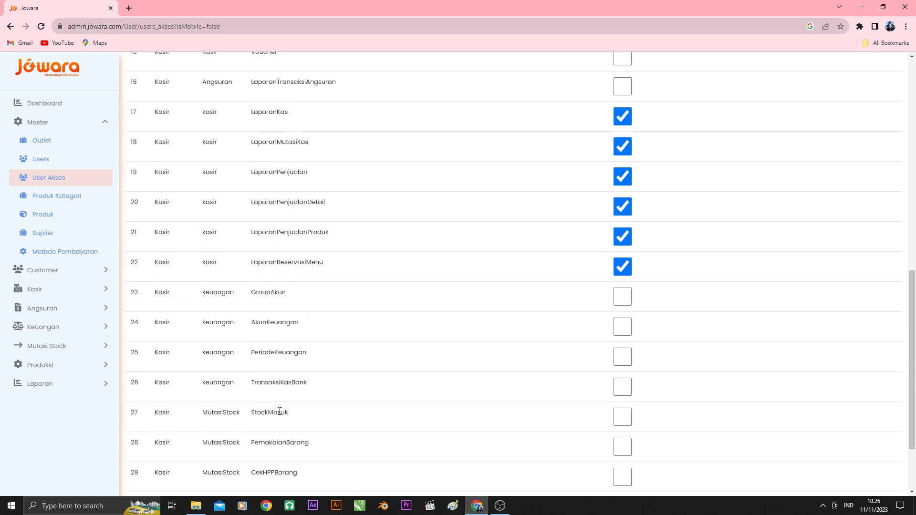
scroll(280, 414, up, 10)
scroll(280, 414, up, 2)
scroll(280, 415, down, 7)
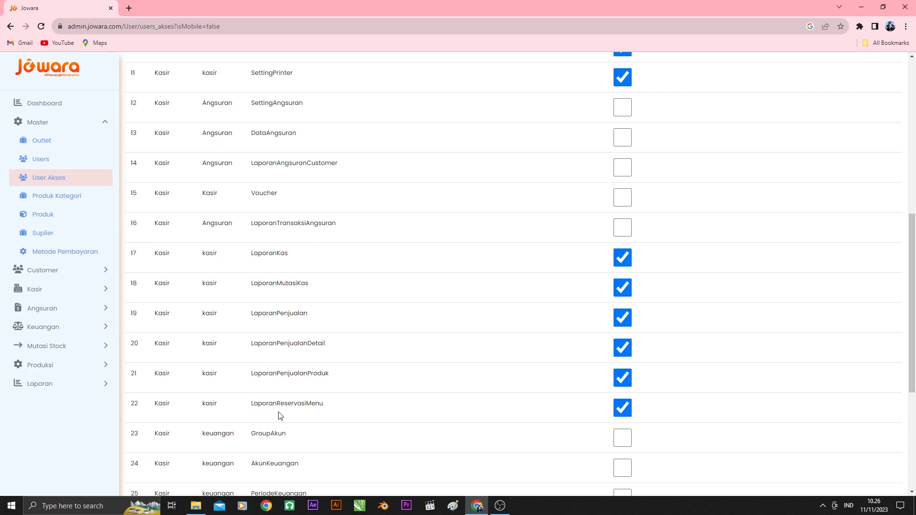
scroll(280, 415, down, 5)
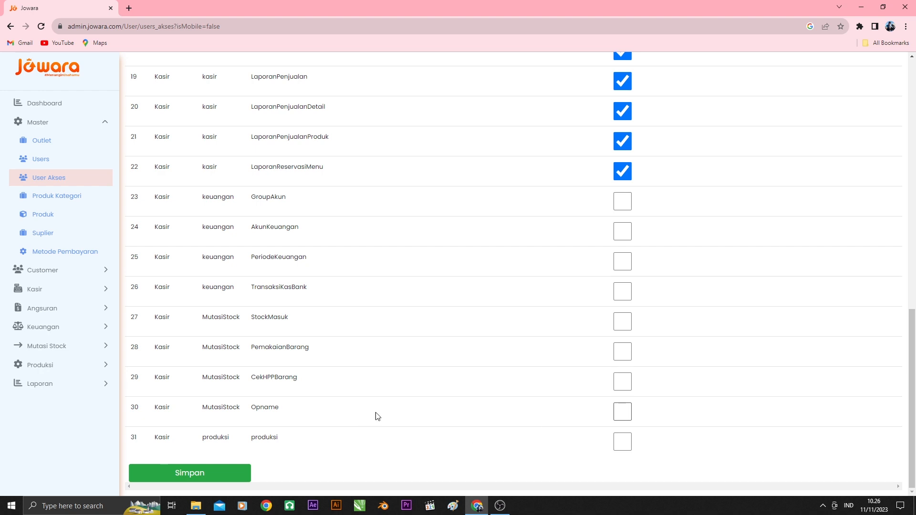
scroll(342, 409, up, 15)
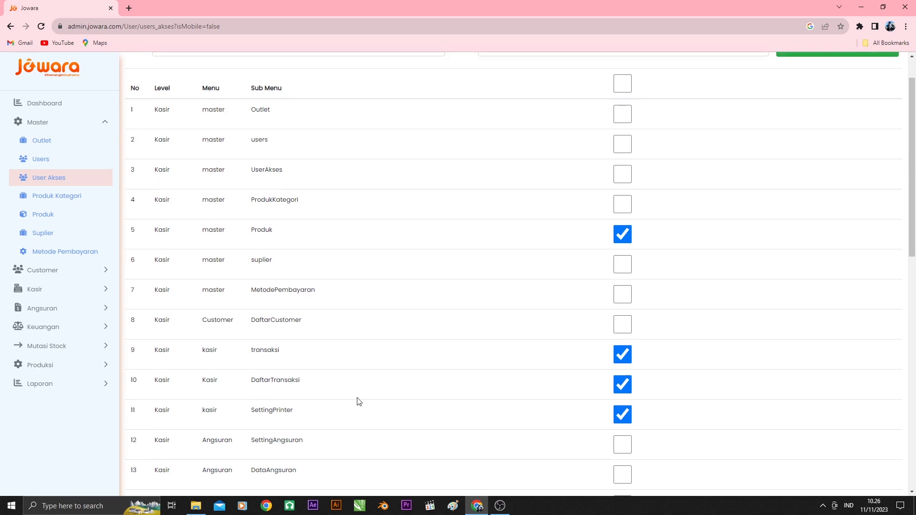
scroll(359, 400, down, 12)
scroll(358, 401, up, 7)
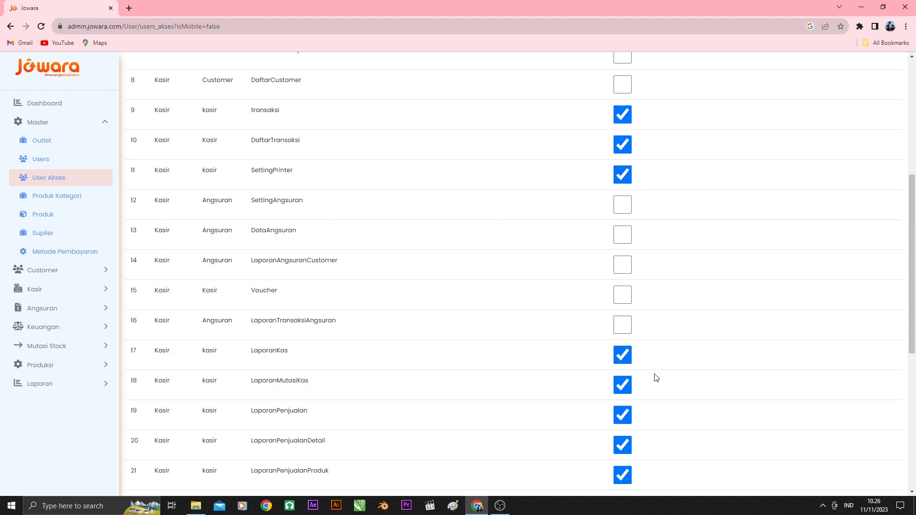
scroll(649, 377, down, 7)
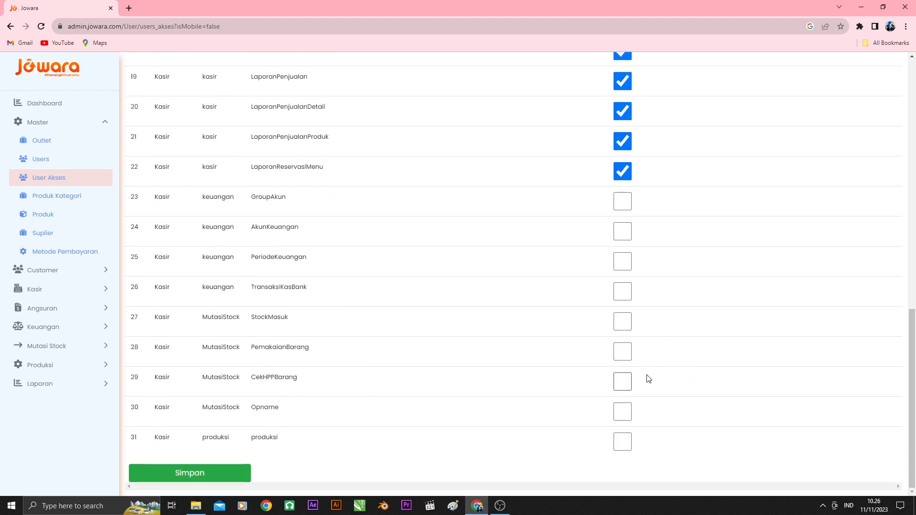
Save the Kasir level's menu permissions and confirm the save
click(191, 477)
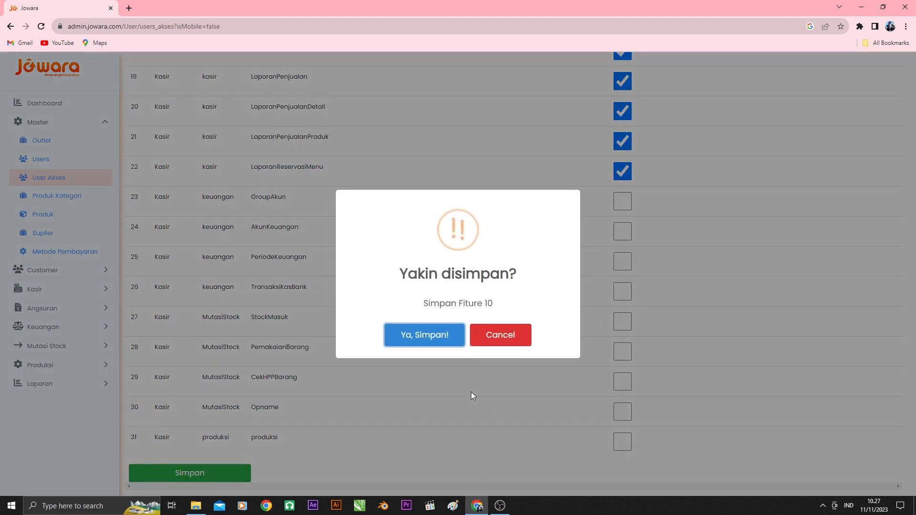
click(410, 337)
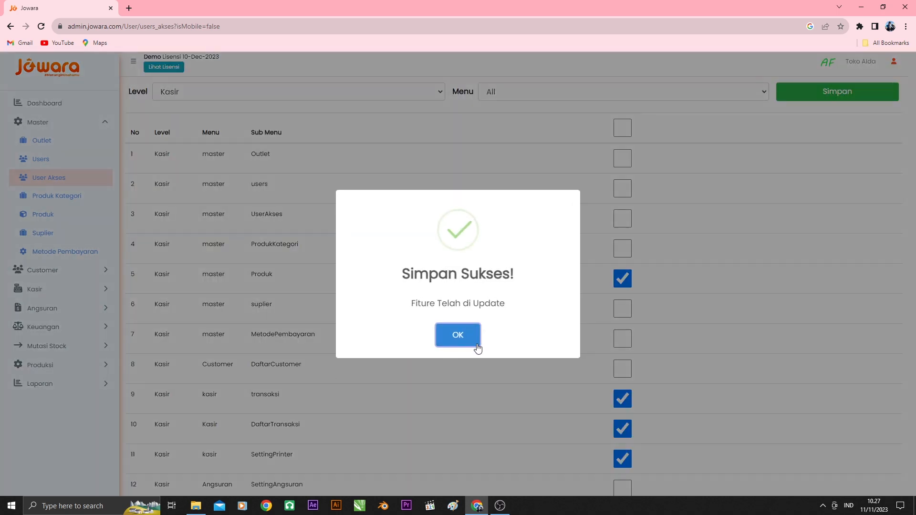
click(461, 336)
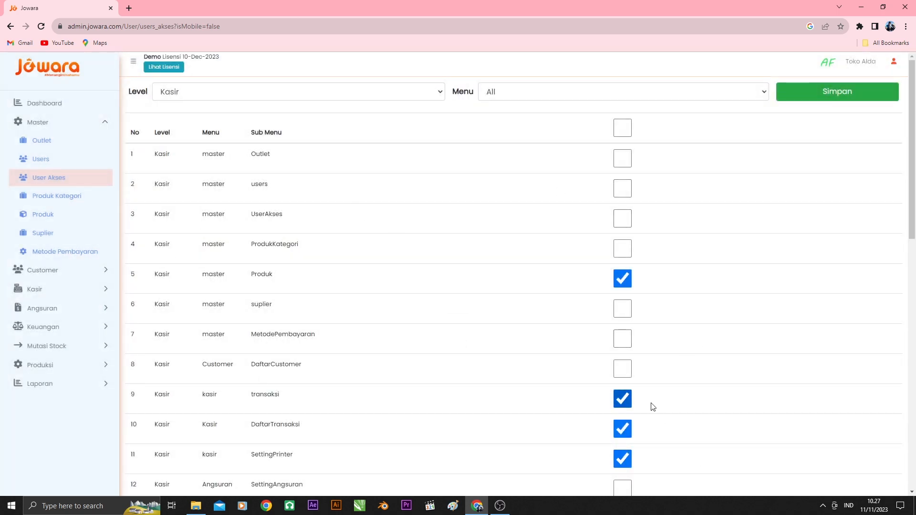
Log out of the admin account and enter the cashier's e-mail as the login user
click(893, 62)
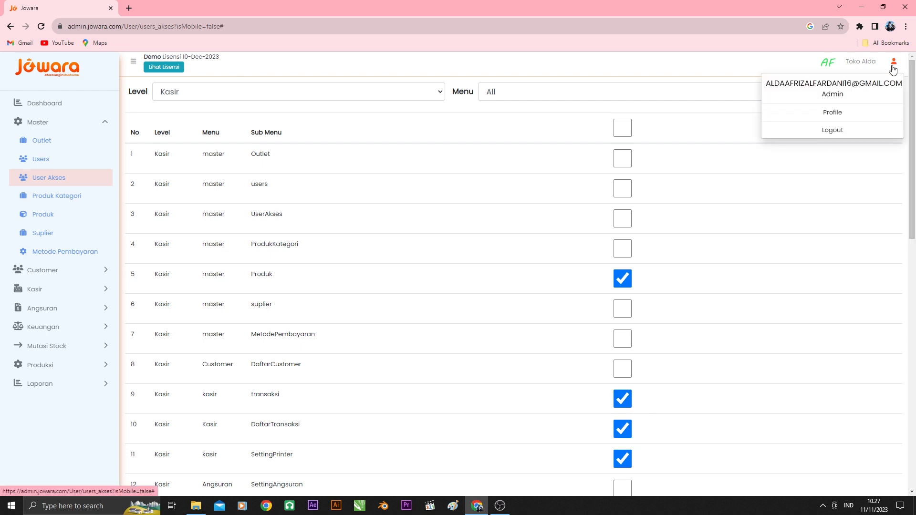
click(846, 130)
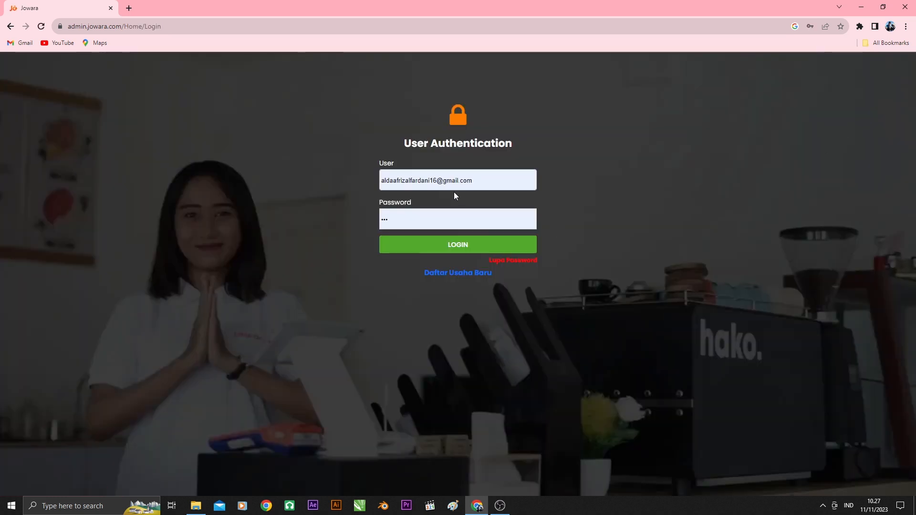
click(503, 181)
drag(503, 181, 159, 184)
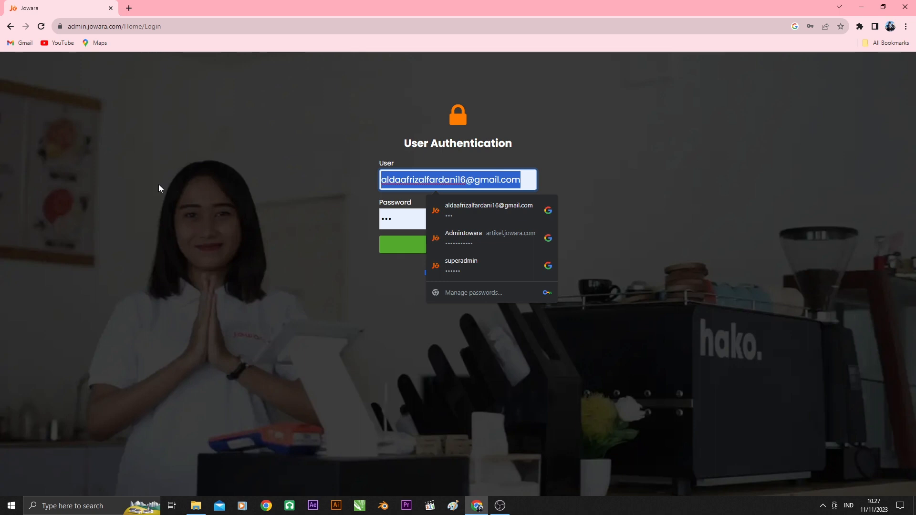
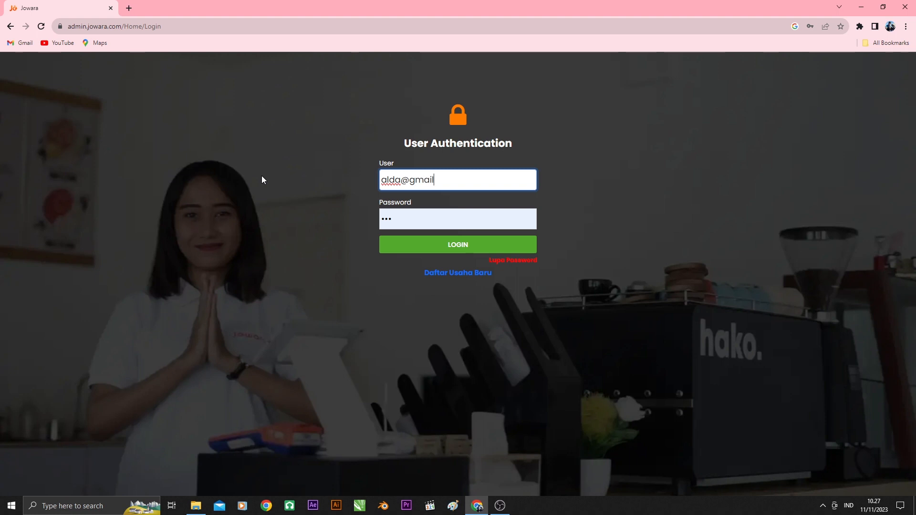
Enter the cashier's account password, log in, and save the credentials in the browser
click(445, 221)
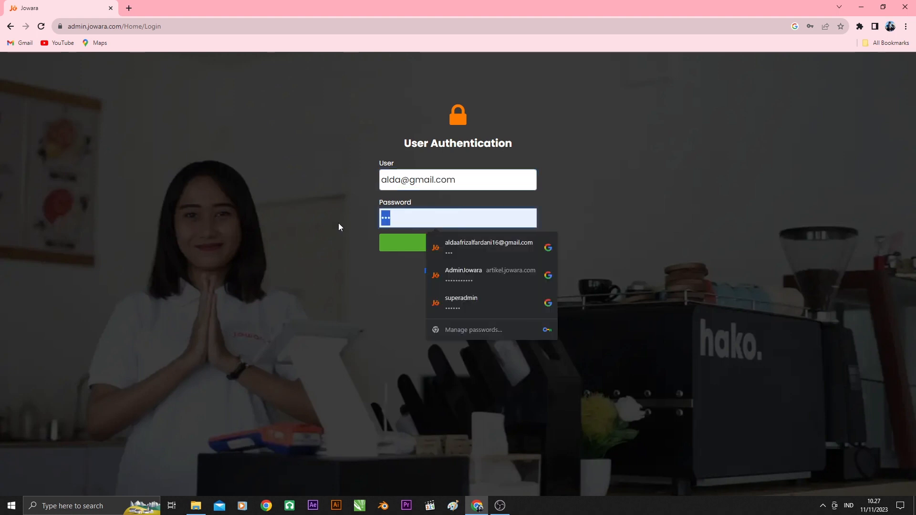
key(Escape)
click(454, 246)
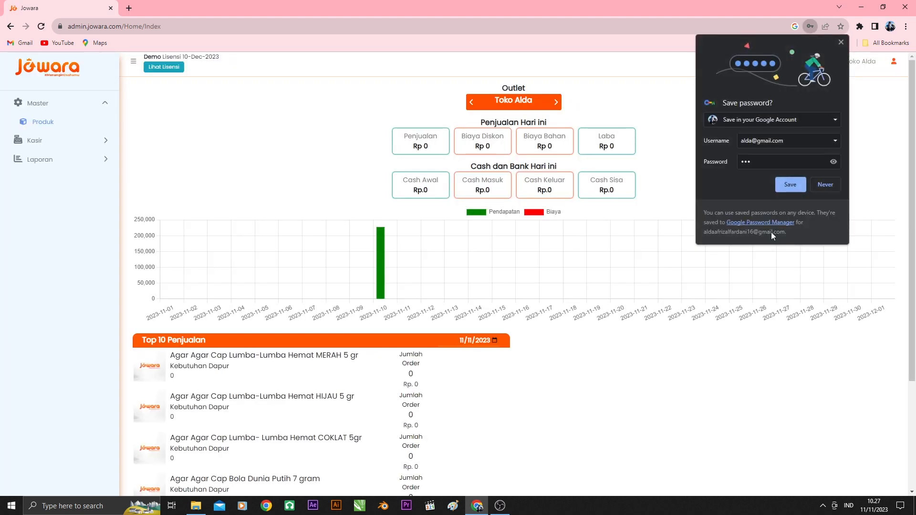
click(791, 186)
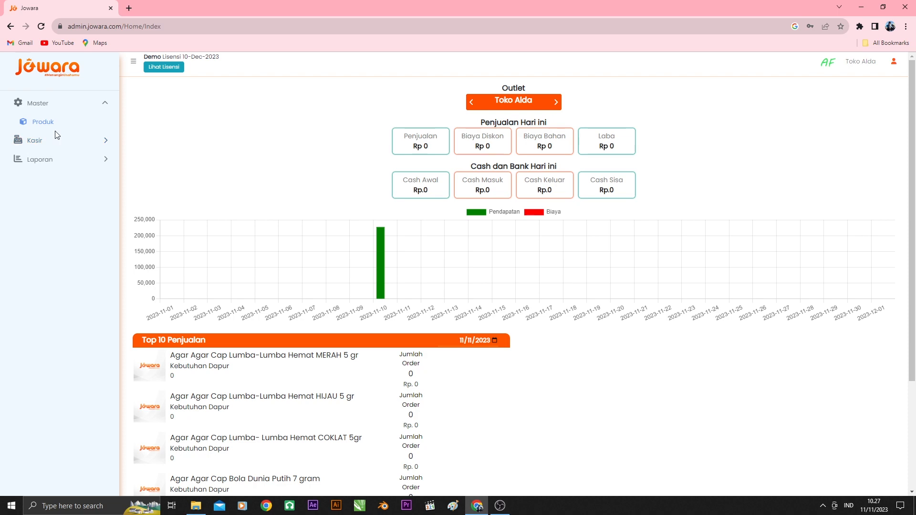
Check the cashier's dashboard and available menus, open the Kasir Transaksi page, and choose the store's outlet
scroll(355, 215, down, 3)
scroll(352, 221, up, 3)
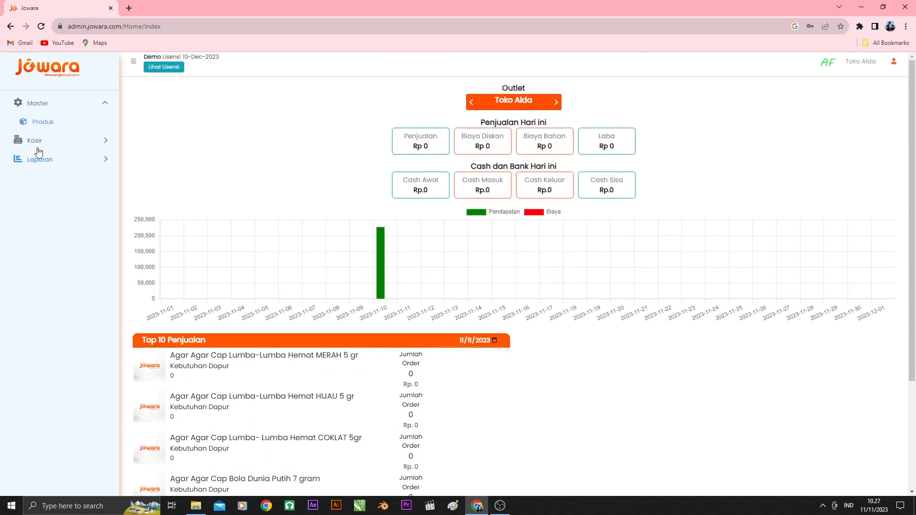
click(54, 122)
click(59, 143)
click(62, 162)
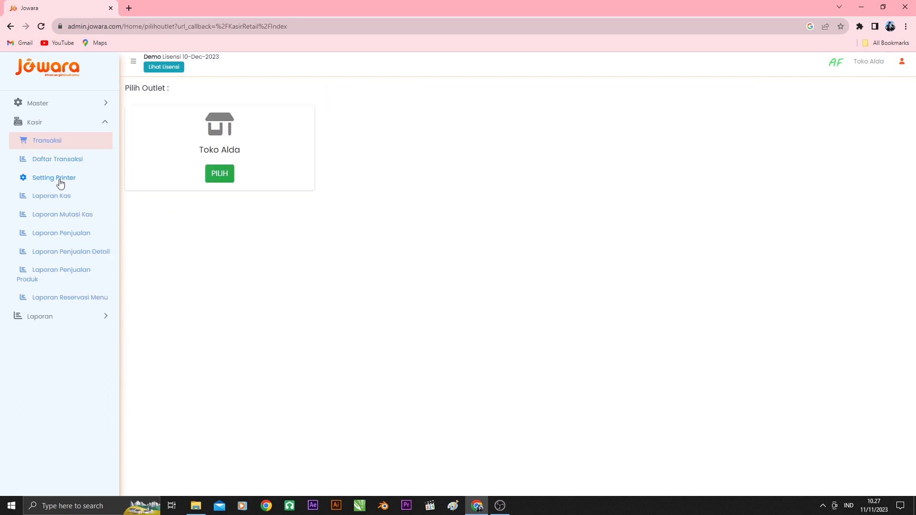
click(220, 186)
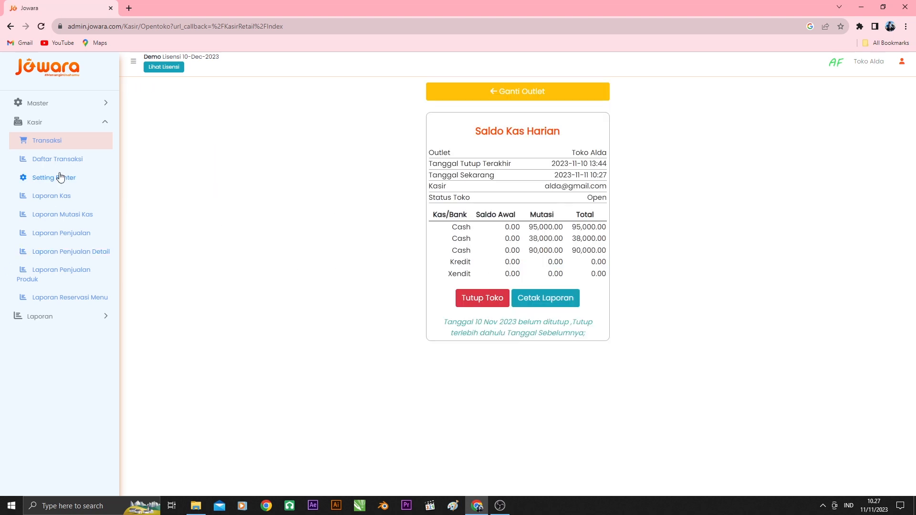
Close the store for the previous day from the Saldo Kas Harian summary and confirm the closing
click(456, 298)
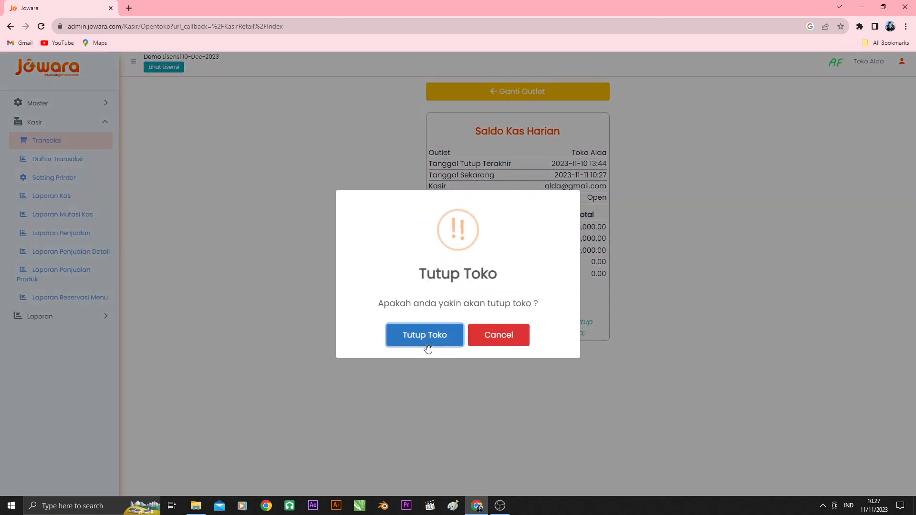
click(425, 336)
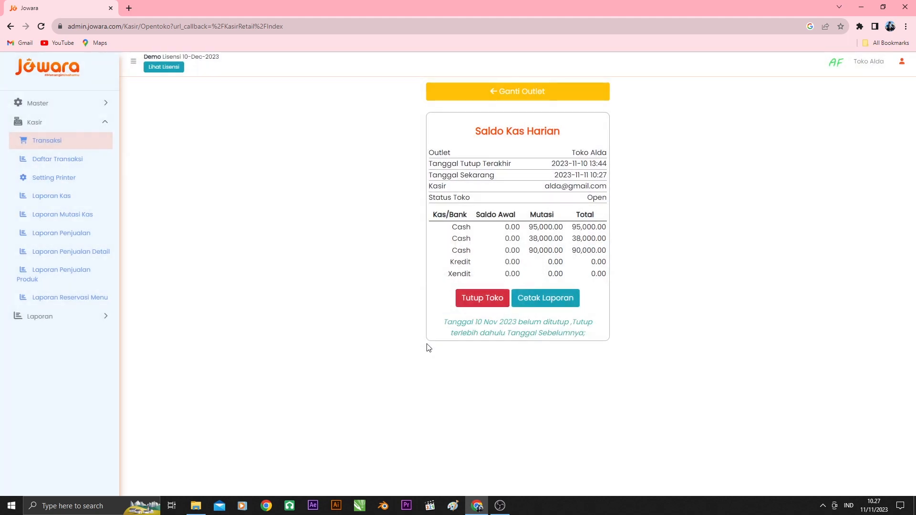
click(457, 334)
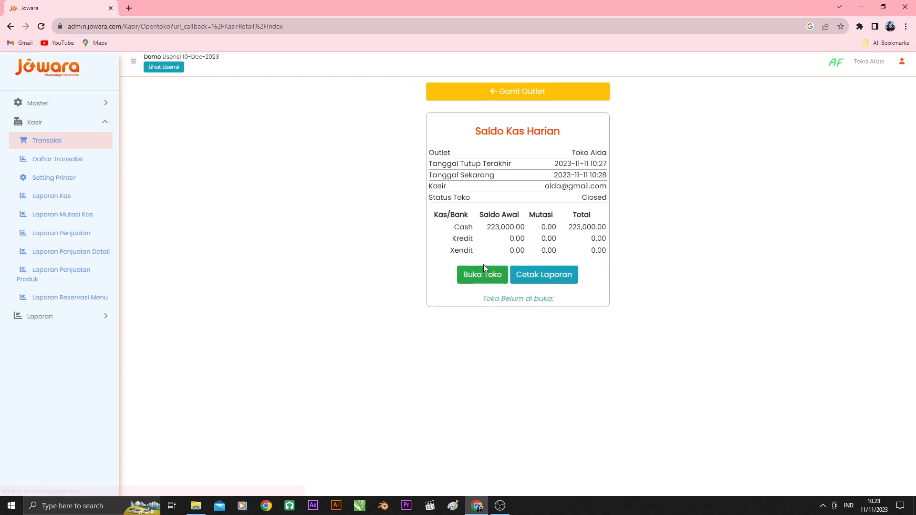
Open the store for the current day from the Saldo Kas Harian summary and confirm the opening
click(483, 271)
click(413, 334)
click(460, 336)
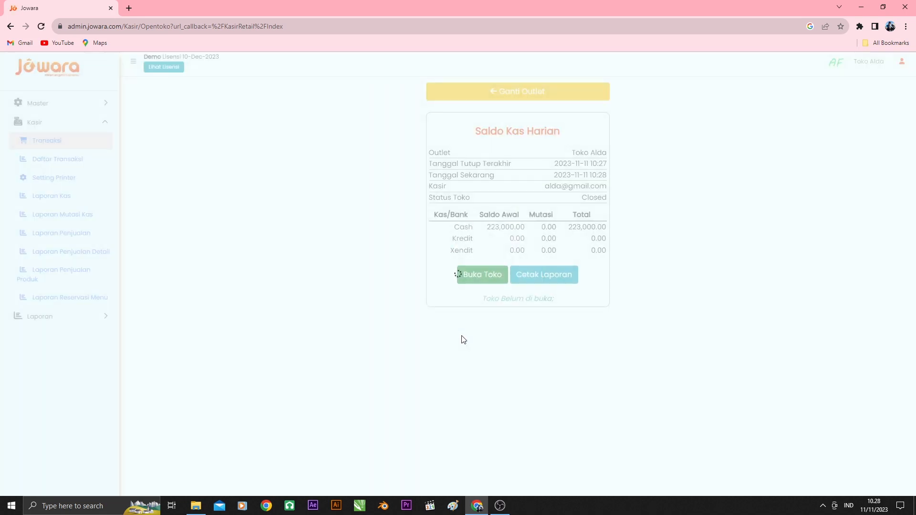